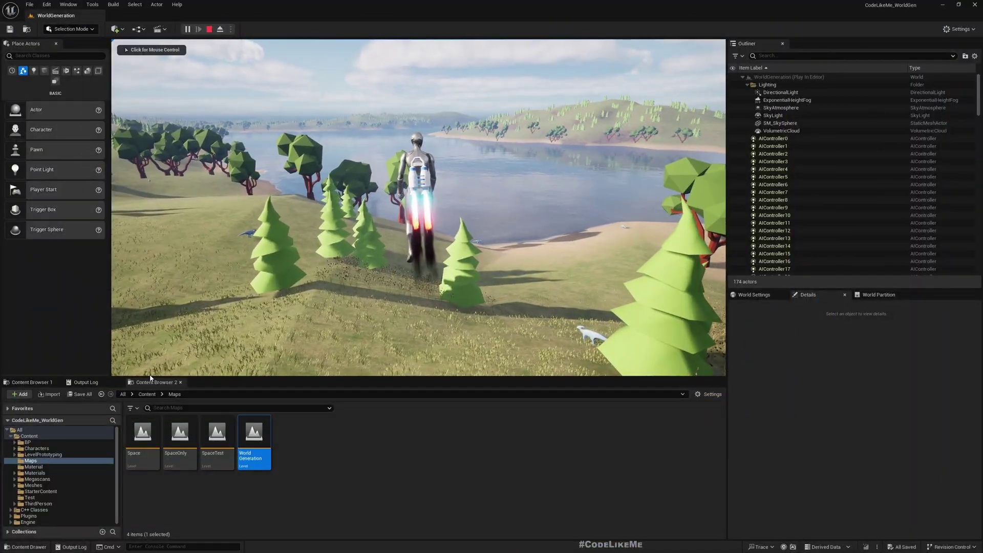
End the Play-In-Editor session with Esc and glance around the empty ocean scene.
key("Escape")
mouse_move(414, 198)
right_mouse_down()
mouse_move(409, 169)
mouse_move(413, 190)
right_mouse_up()
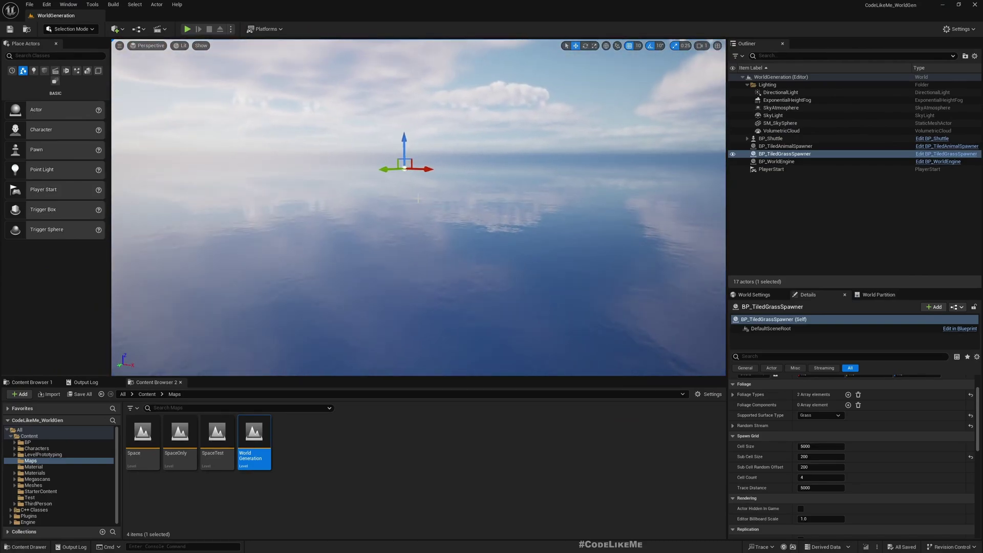
key("F11")
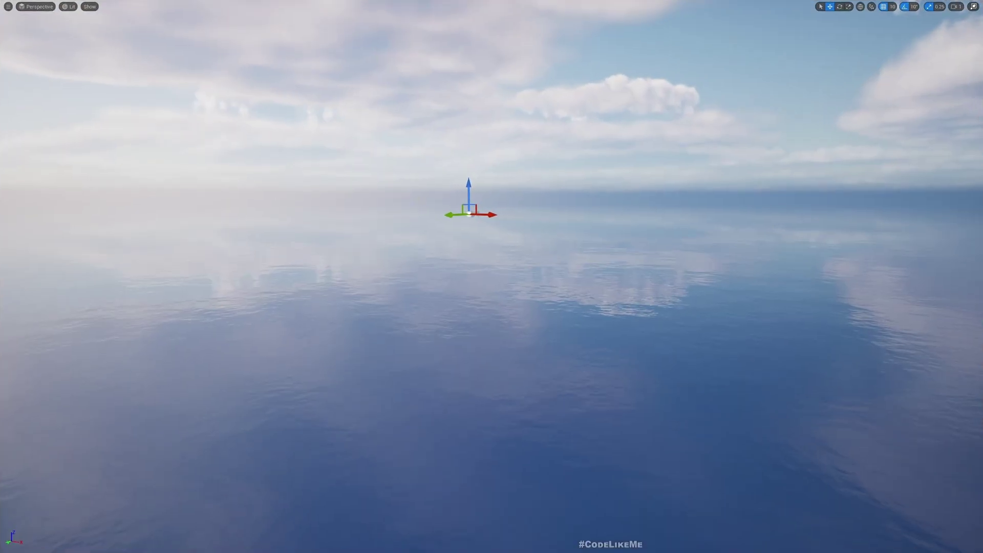
key("alt+p")
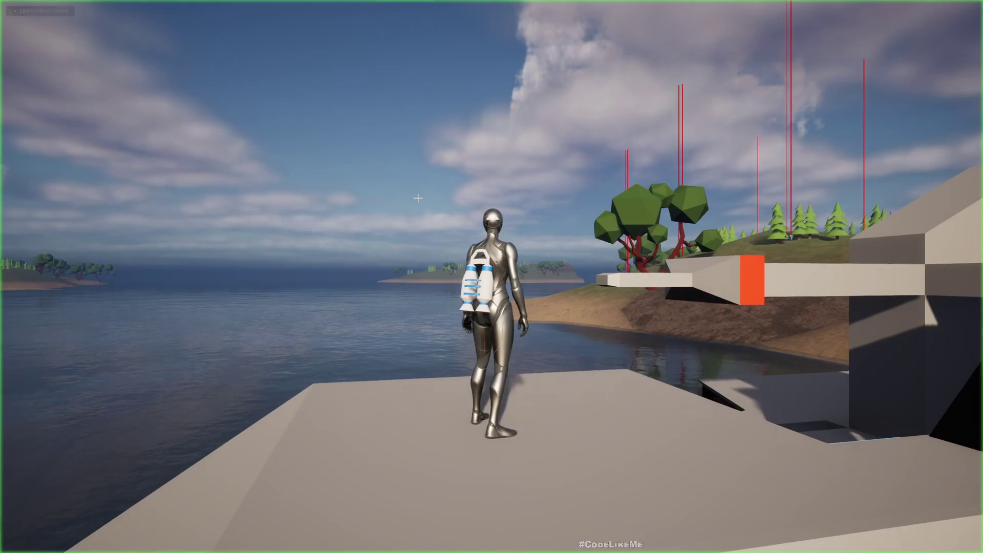
left_click(418, 198)
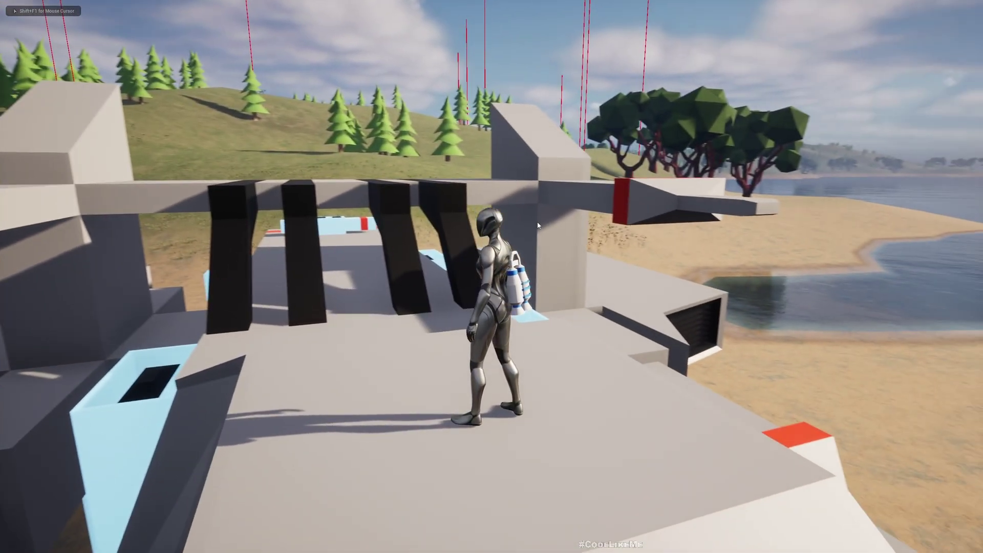
key("Escape")
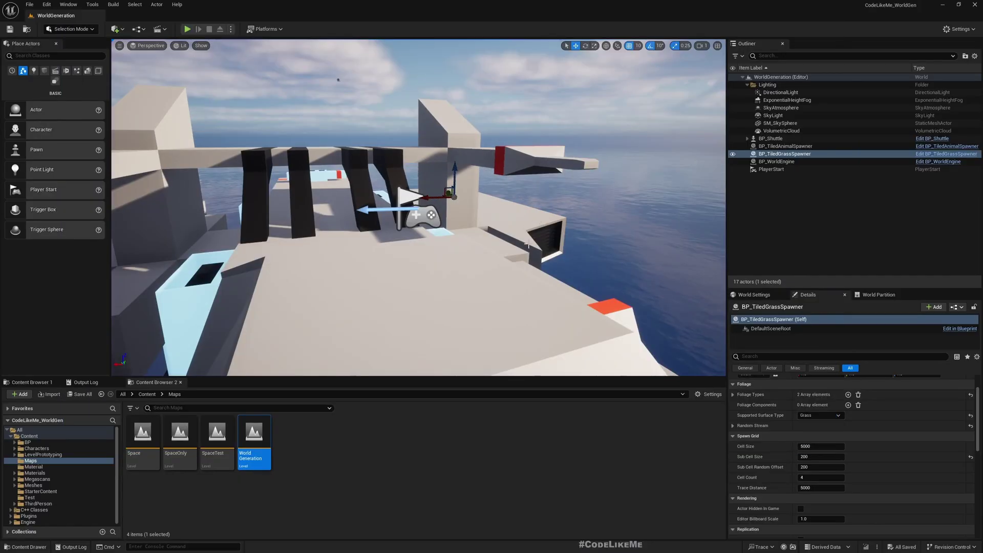
right_click_drag(527, 245, 609, 256)
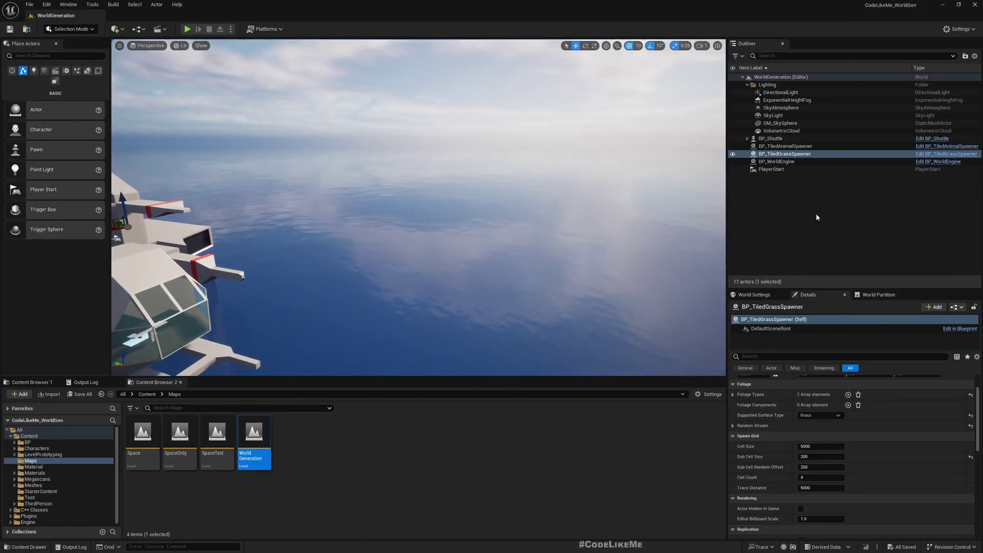
Review BP_WorldEngine's details: sea enabled at level 0.0, scale 50000.0, terrain cell size 3000.0.
left_click(783, 146)
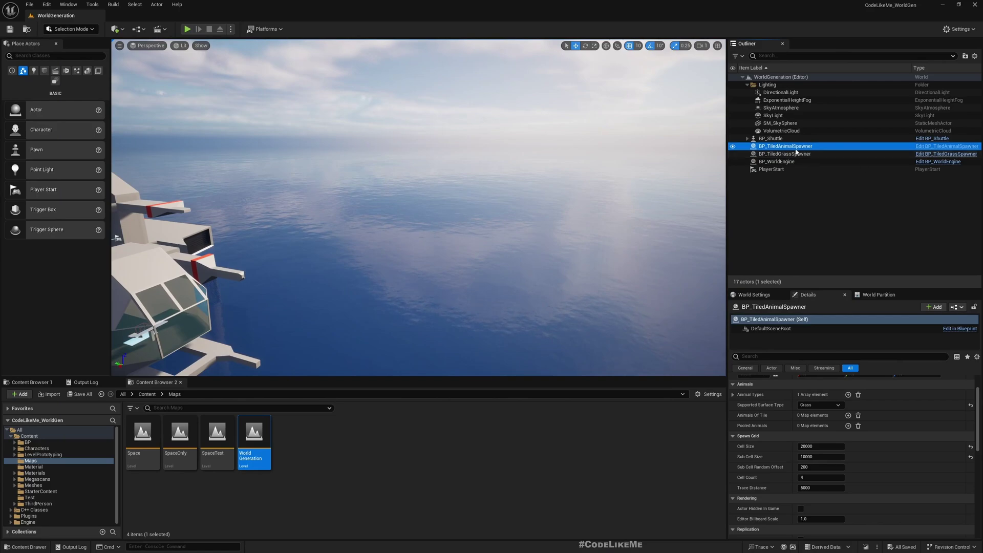
left_click(781, 163)
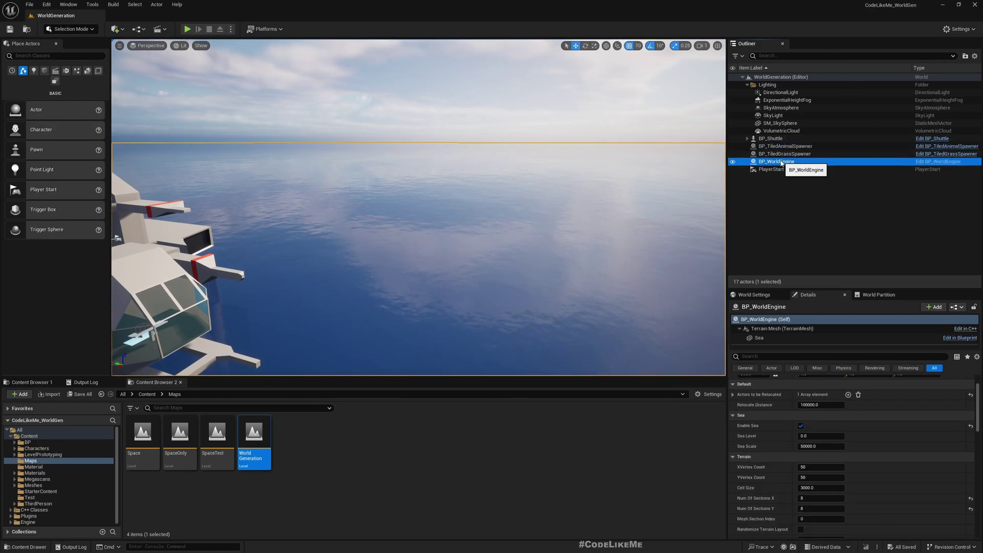
scroll(863, 454, "down", 1)
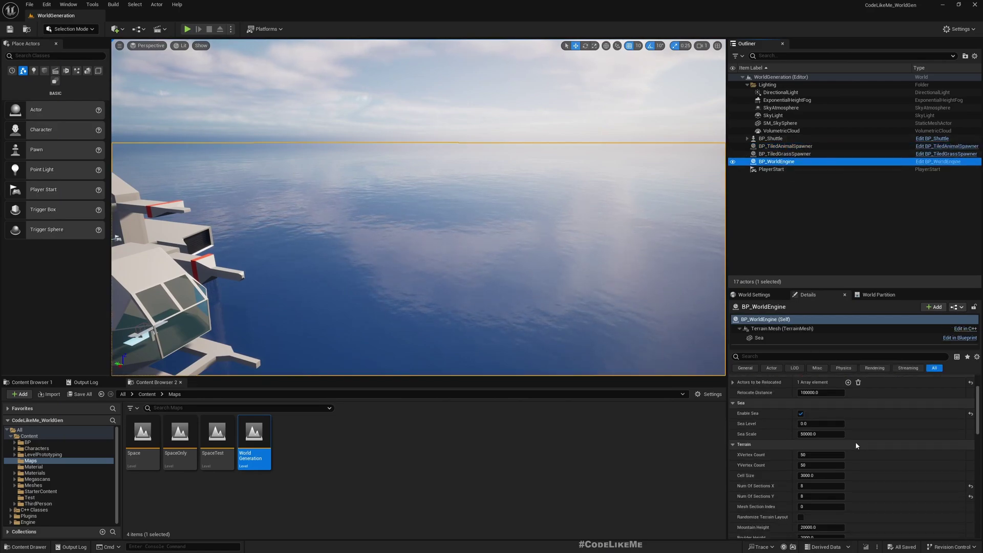
scroll(861, 467, "down", 3)
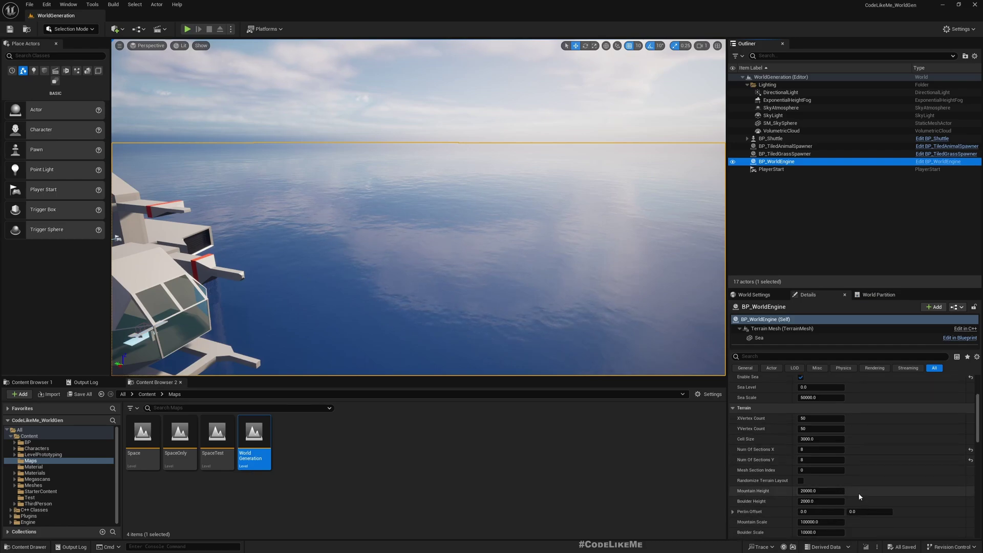
scroll(857, 469, "down", 3)
scroll(857, 468, "up", 5)
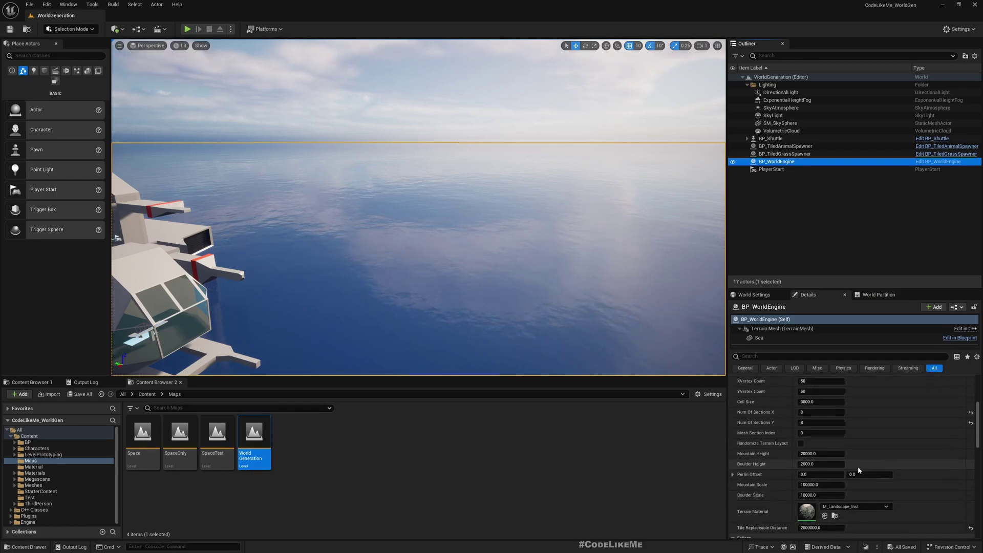
scroll(858, 470, "up", 2)
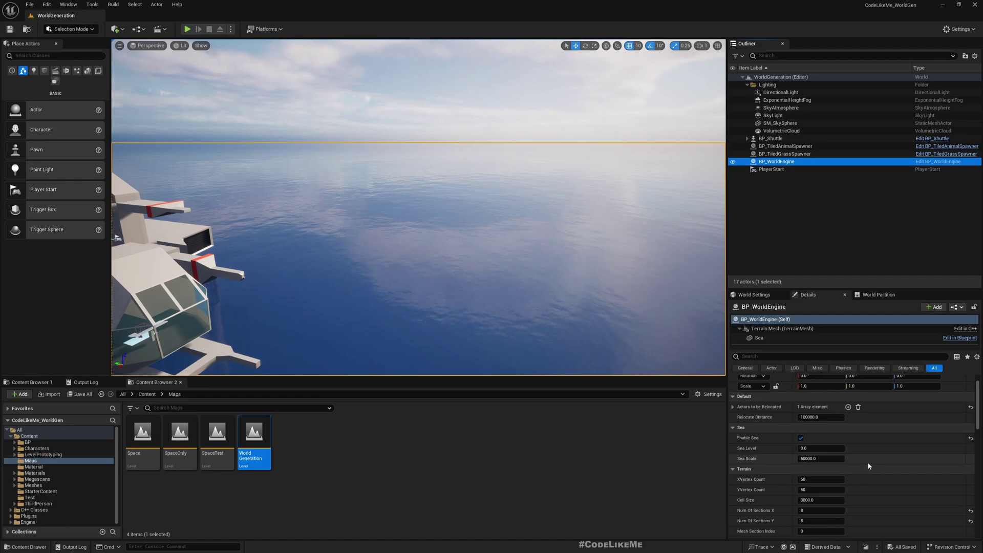
scroll(869, 466, "up", 3)
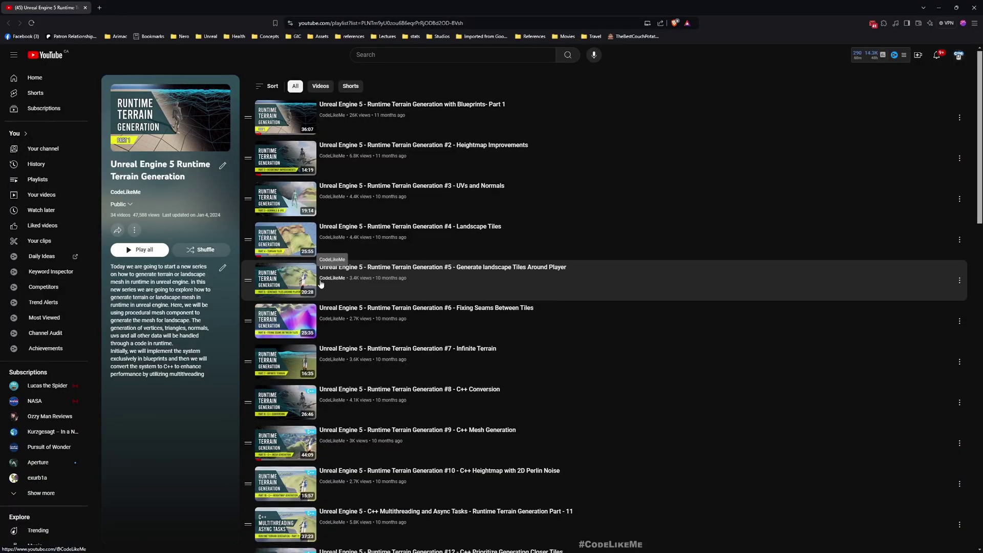
scroll(328, 287, "down", 8)
scroll(342, 295, "down", 10)
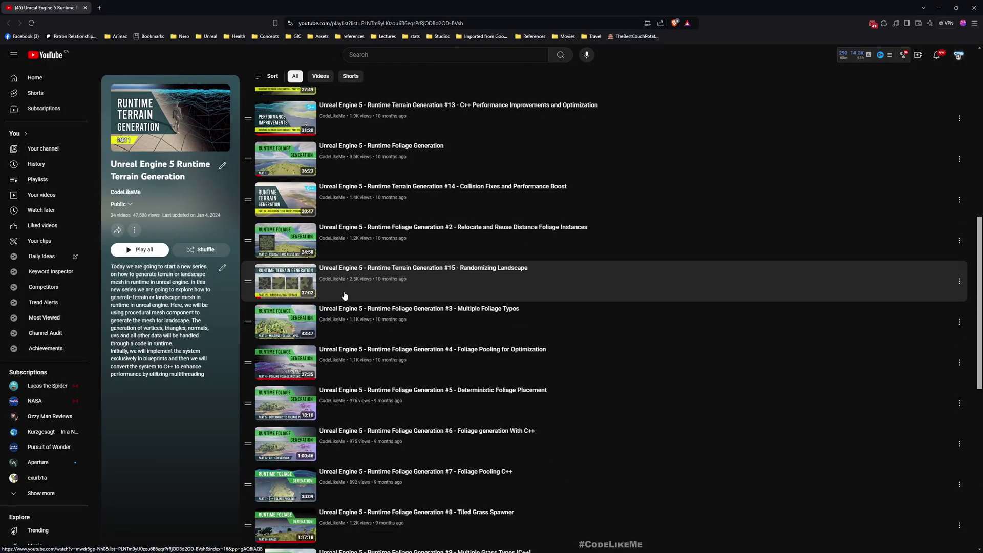
scroll(341, 299, "up", 8)
scroll(340, 302, "up", 12)
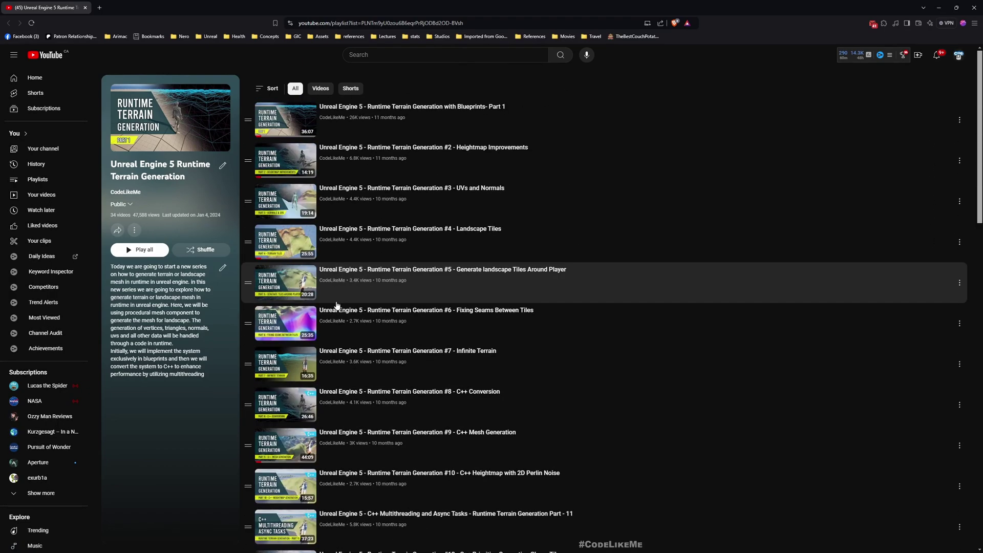
key("alt+Tab")
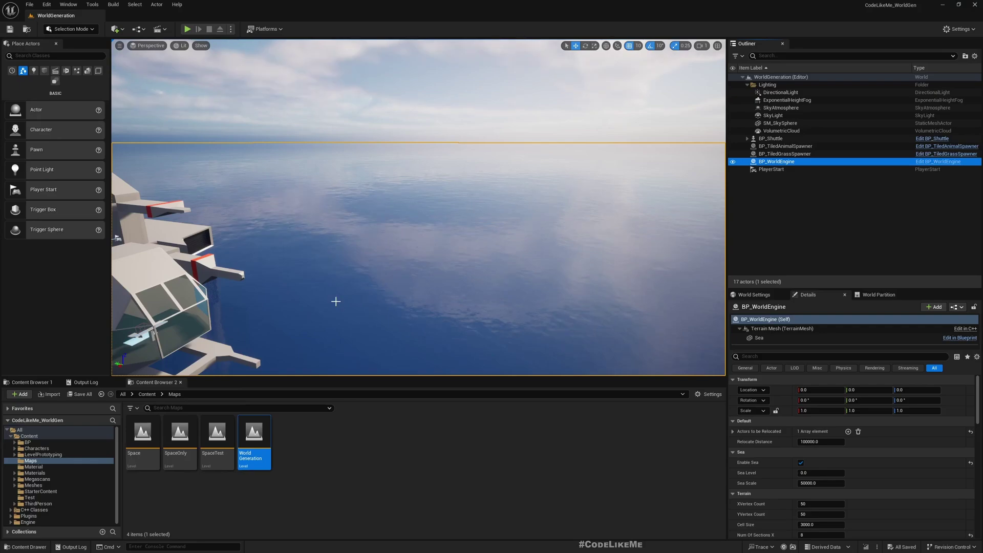
Select BP_TiledGrassSpawner and expand its Foliage Types: FL_GrassMix and FL_DuneSword for Grass surfaces.
right_click_drag(369, 229, 389, 218)
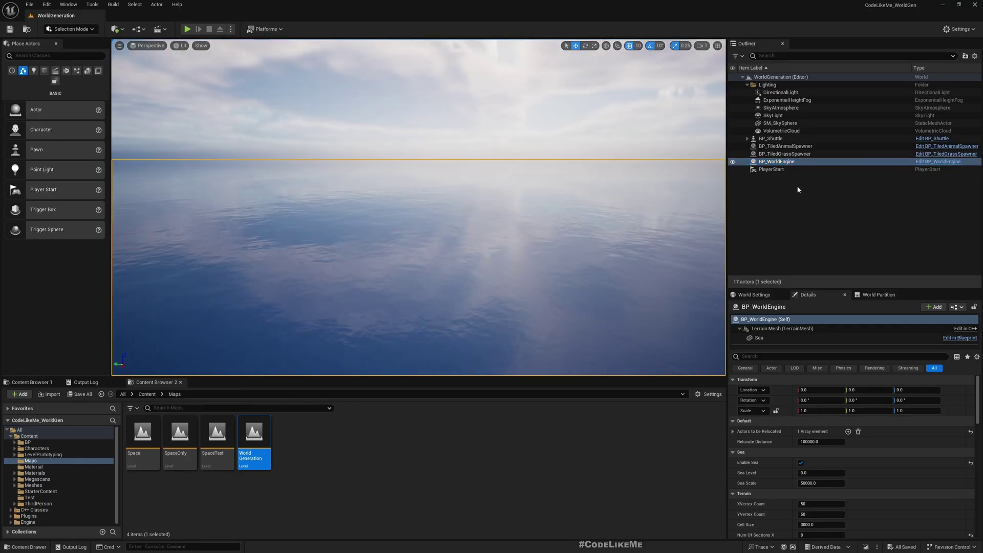
left_click(780, 154)
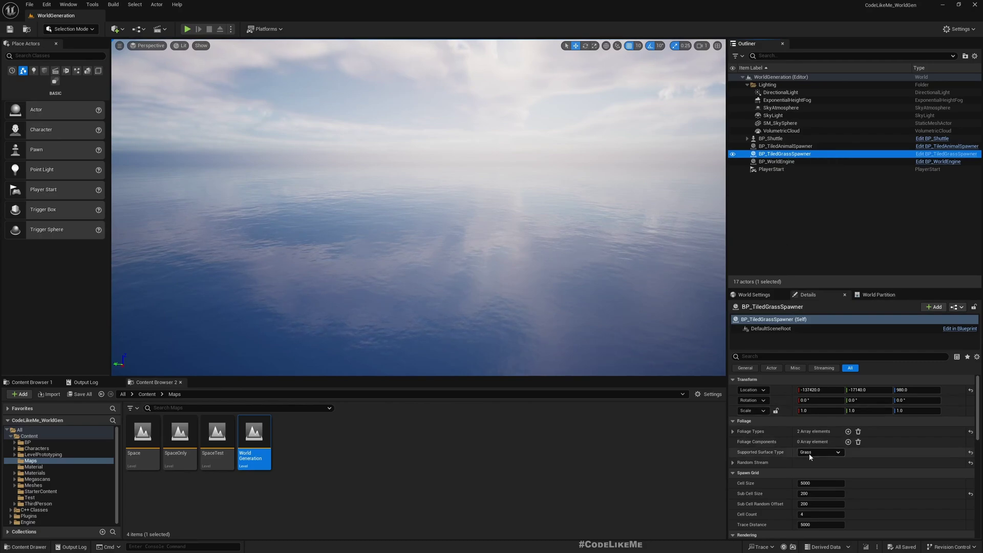
left_click(732, 432)
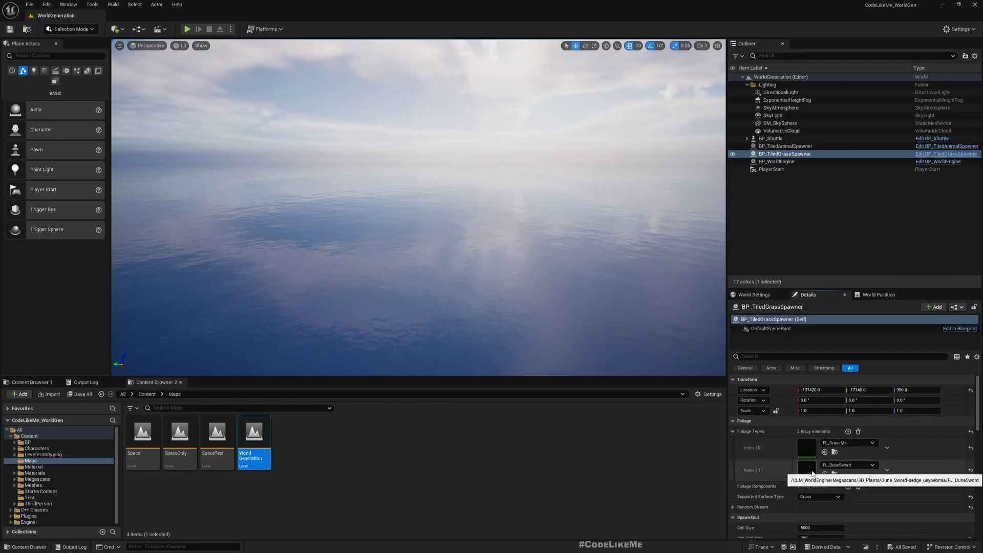
Open FL_GrassMs in a docked tab, check placement (height from 500.0, slope up to 25.0), then return.
double_click(807, 446)
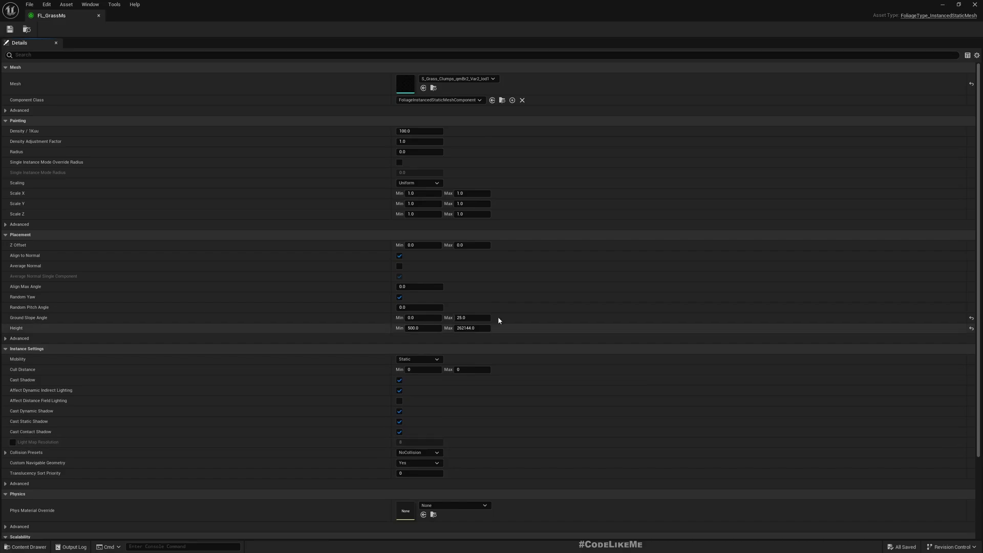
left_click_drag(60, 16, 286, 16)
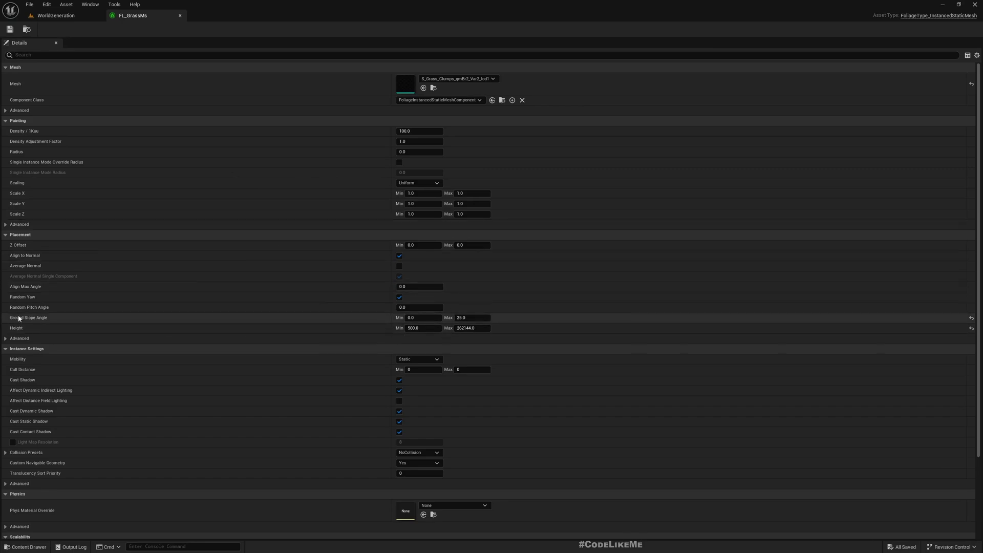
mouse_move(28, 310)
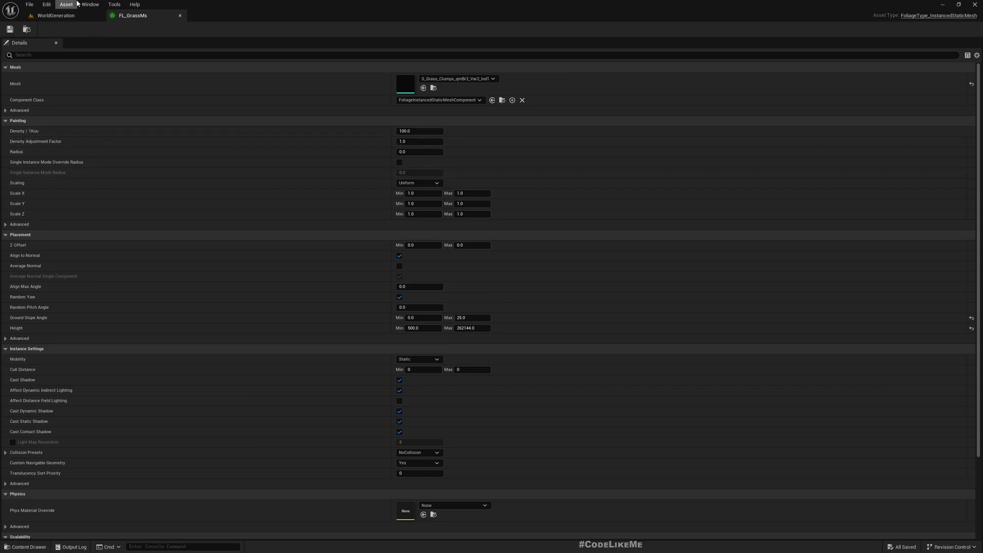
left_click(56, 17)
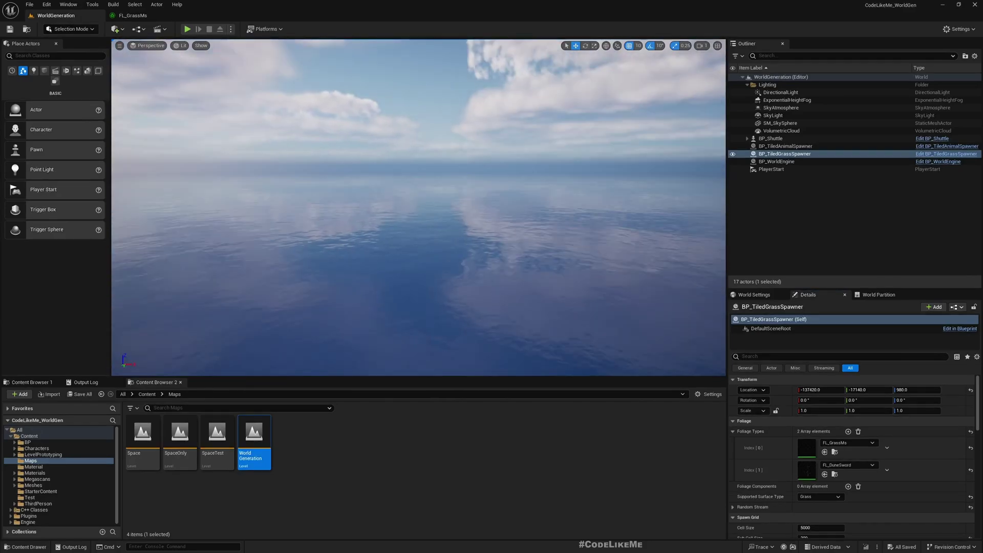
Check the animal spawner's Animal Types Index [0], then list BP_WorldEngine's foliage types FL_Pine and FL_Tree.
left_click(779, 147)
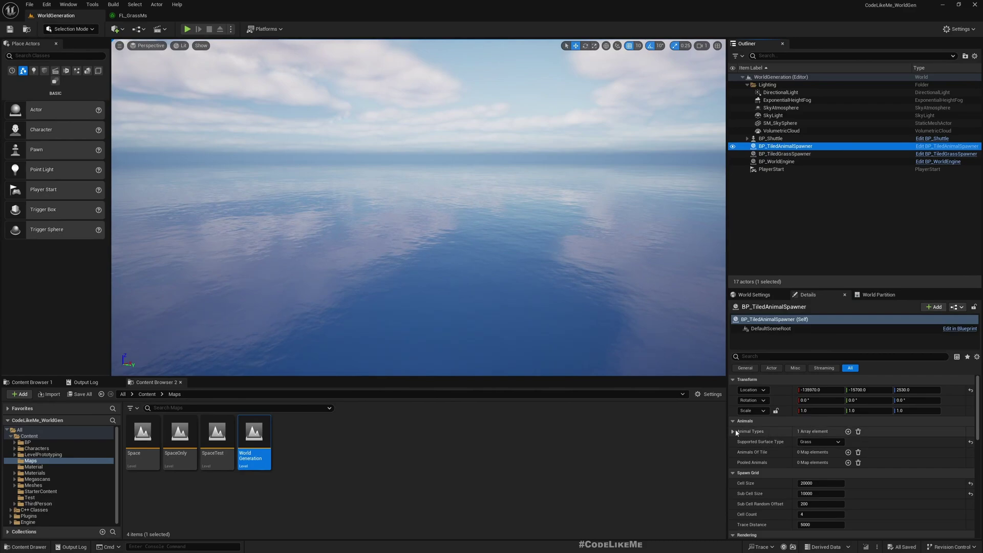
left_click(743, 443)
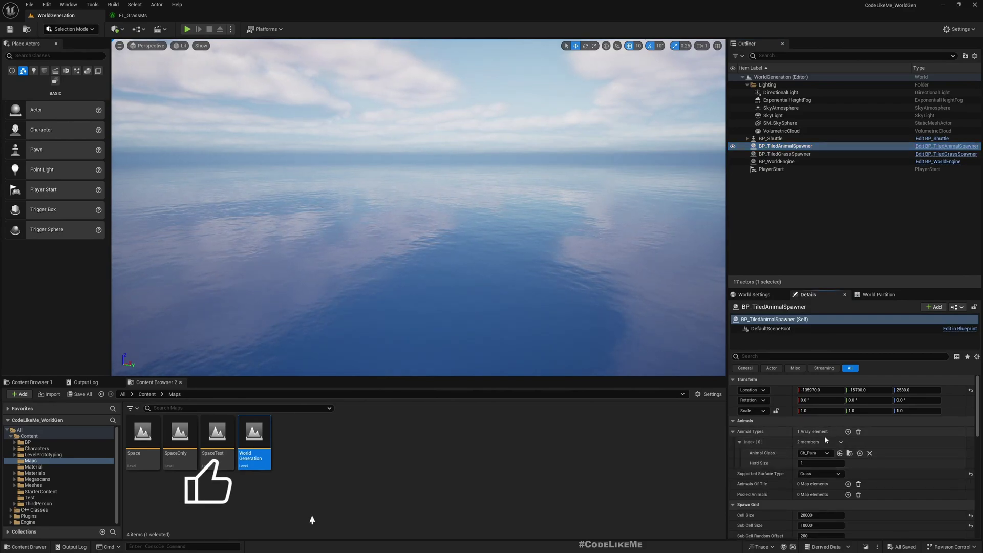
left_click(776, 162)
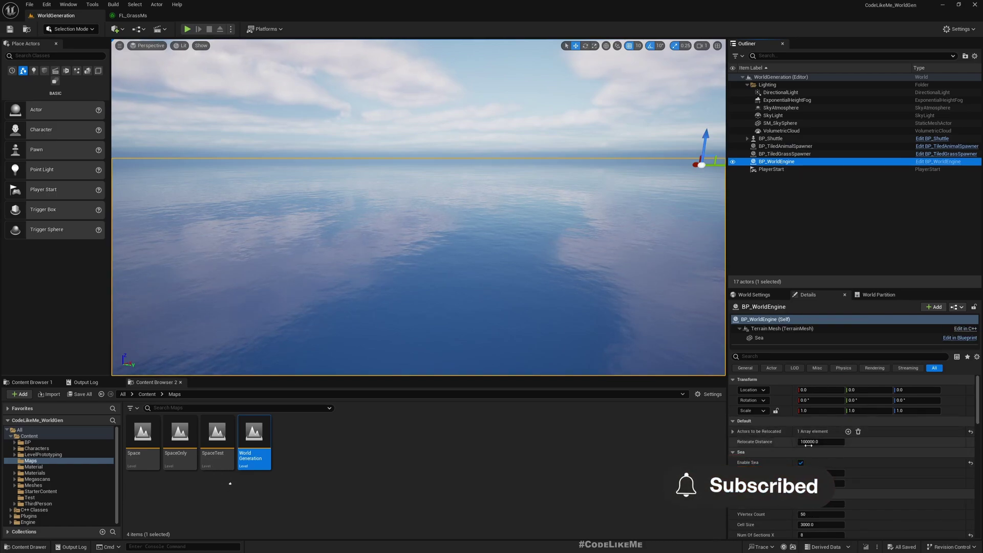
scroll(824, 451, "down", 10)
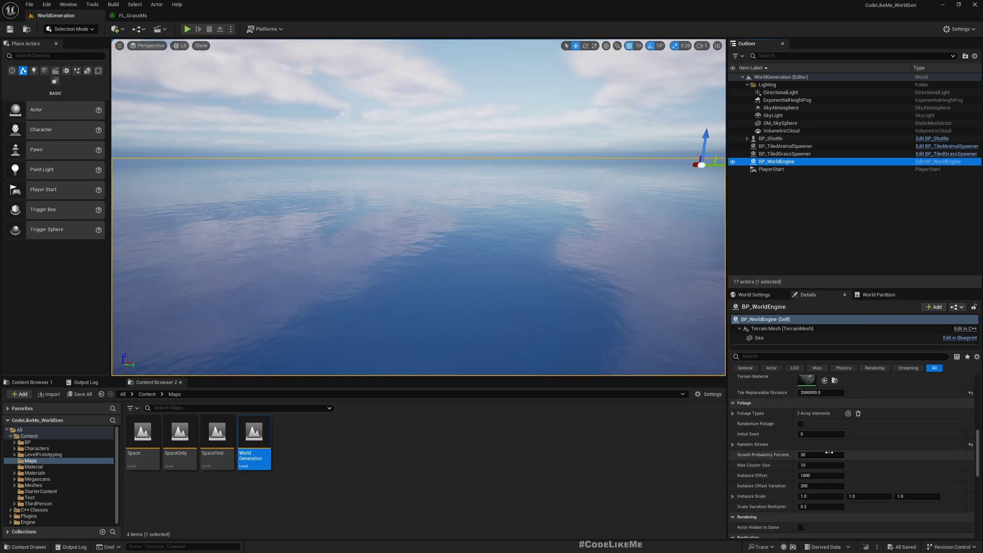
left_click(733, 413)
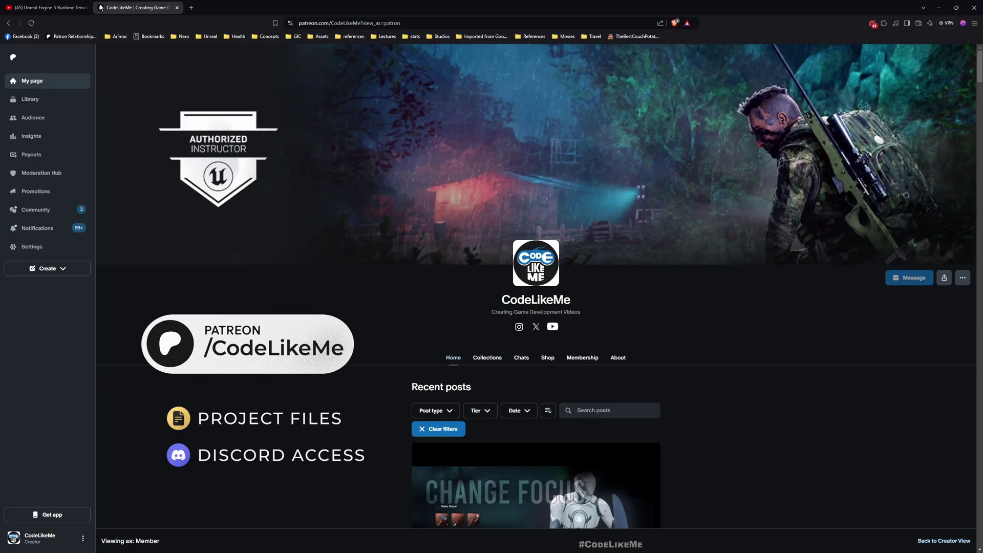
Scroll through the Patreon tutorial posts, then switch to the 'Unreal Engine 5 Runtime Terrain Generation' YouTube playlist.
scroll(367, 129, "down", 10)
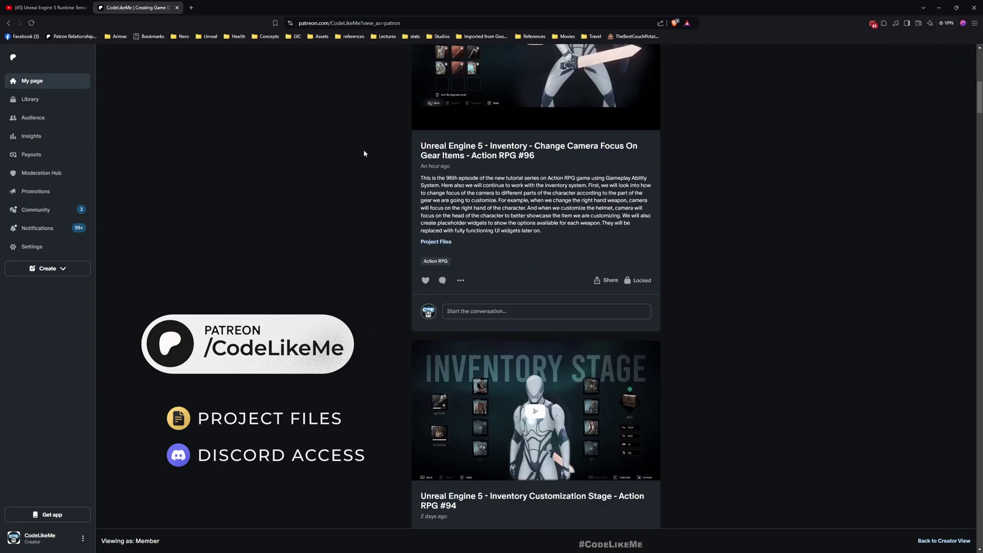
scroll(364, 153, "down", 15)
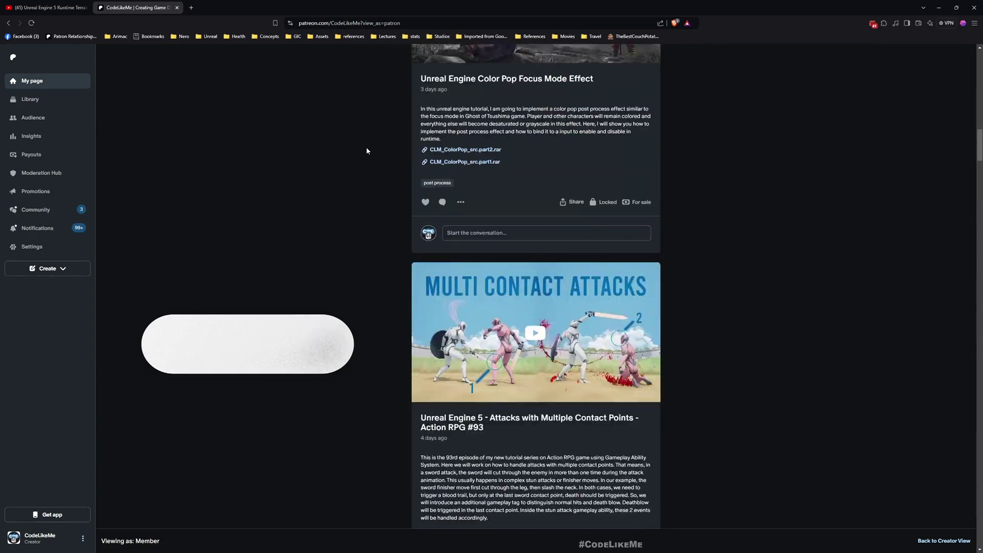
scroll(364, 150, "down", 15)
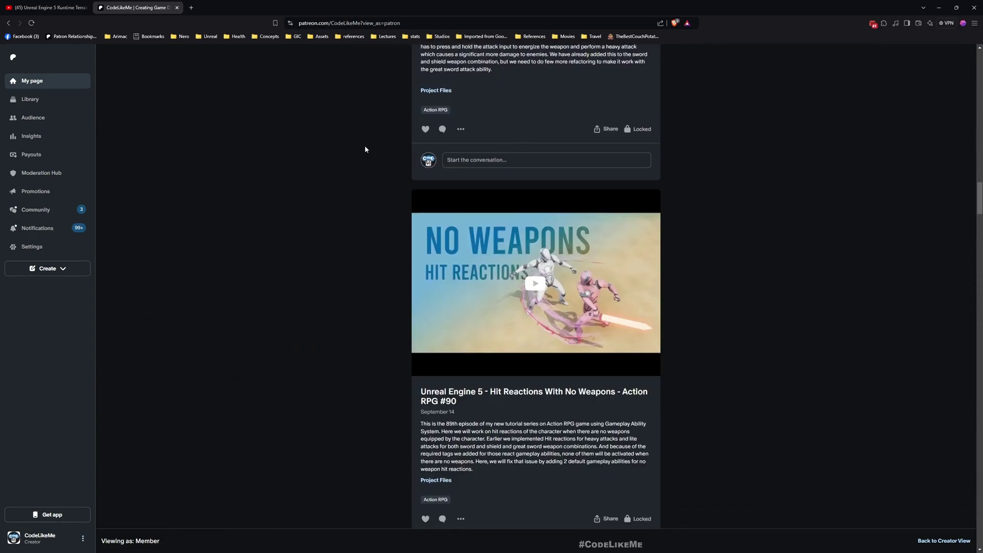
scroll(366, 149, "down", 20)
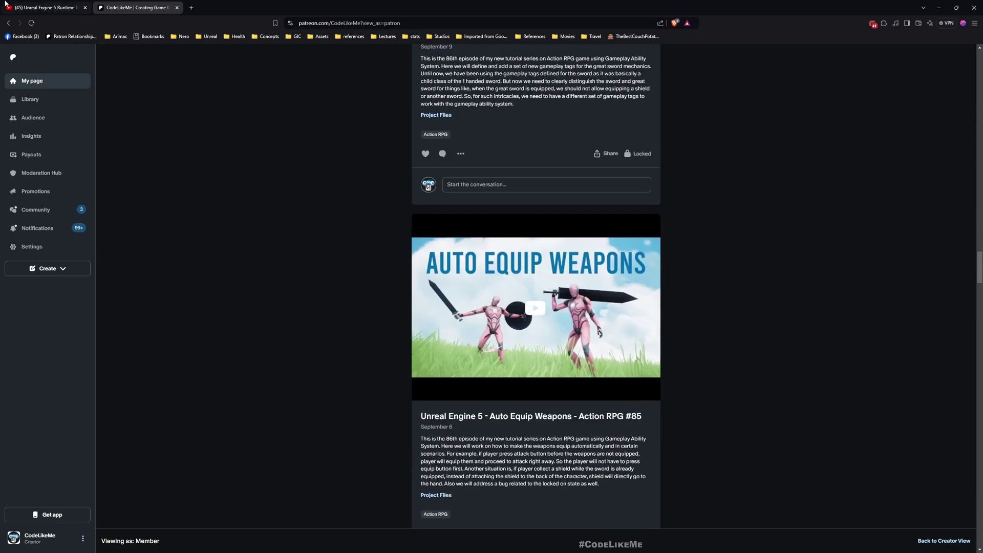
left_click(54, 8)
scroll(491, 228, "down", 2)
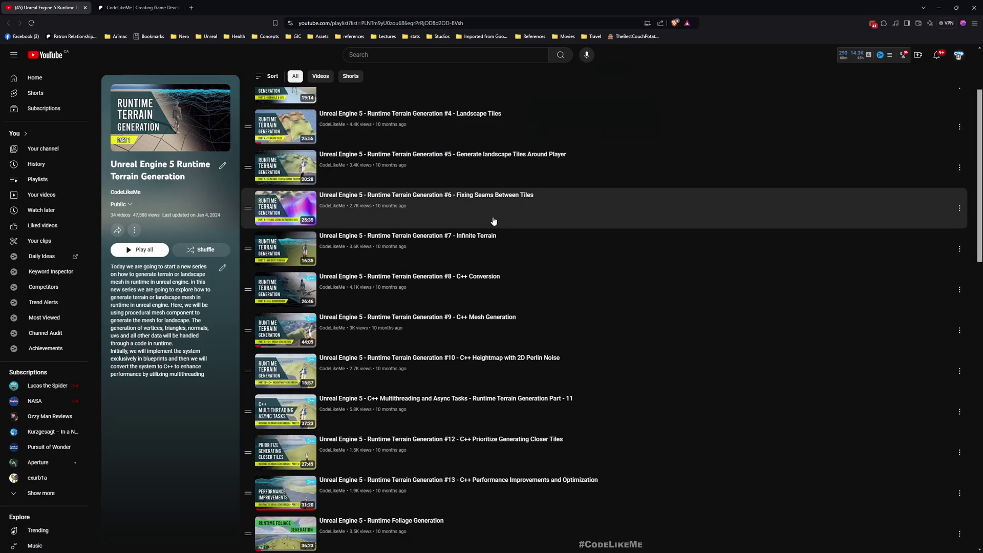
Scroll the playlist down to the later foliage-generation and World Engine plugin episodes.
scroll(493, 226, "down", 3)
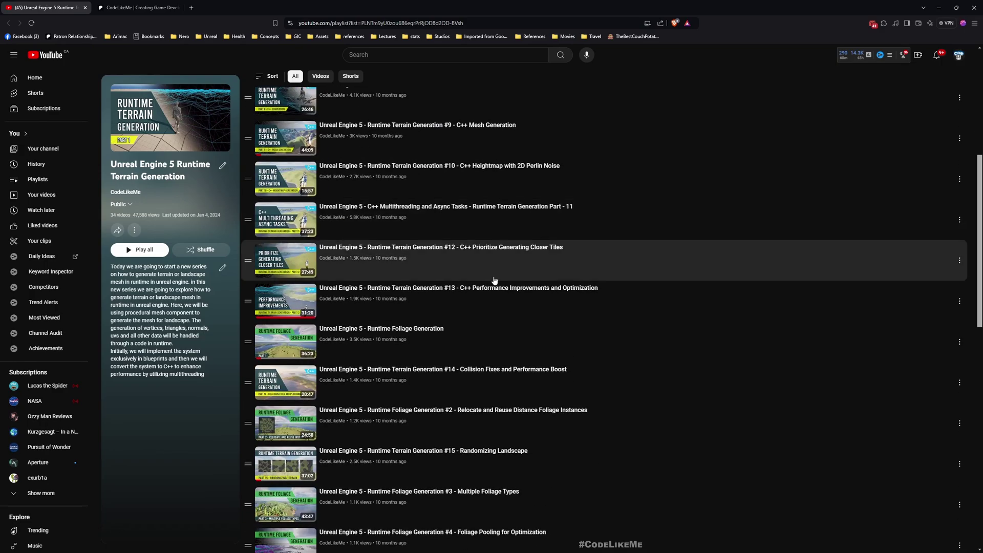
scroll(493, 280, "down", 7)
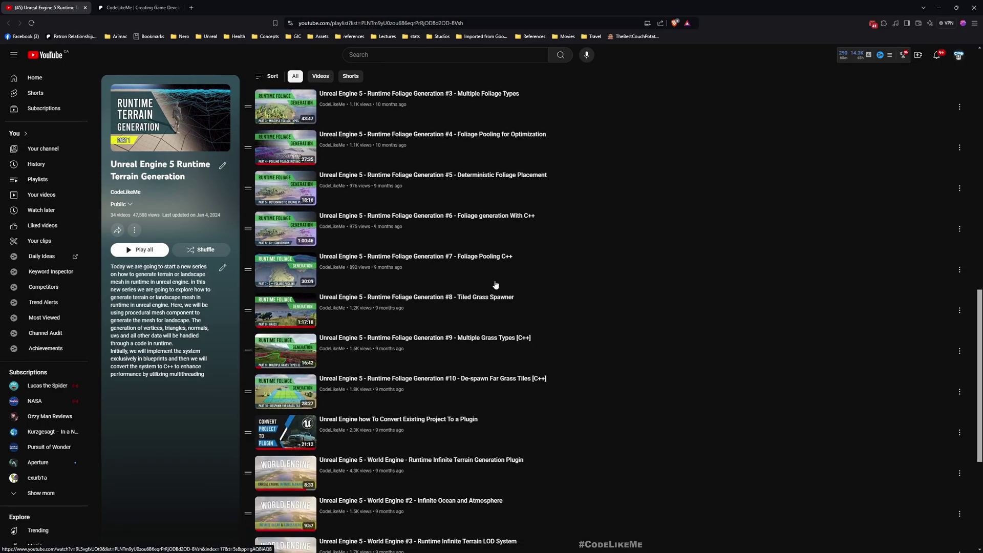
scroll(495, 284, "down", 5)
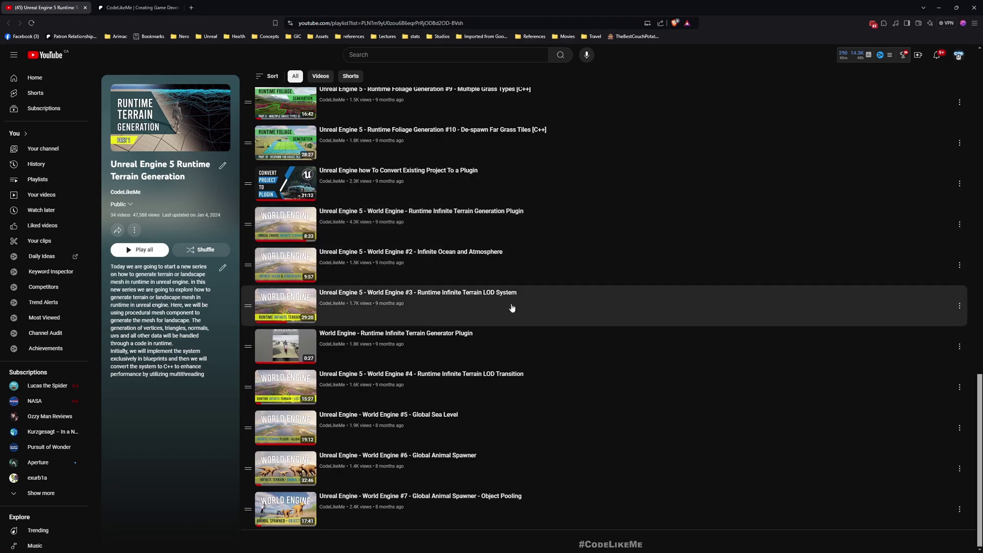